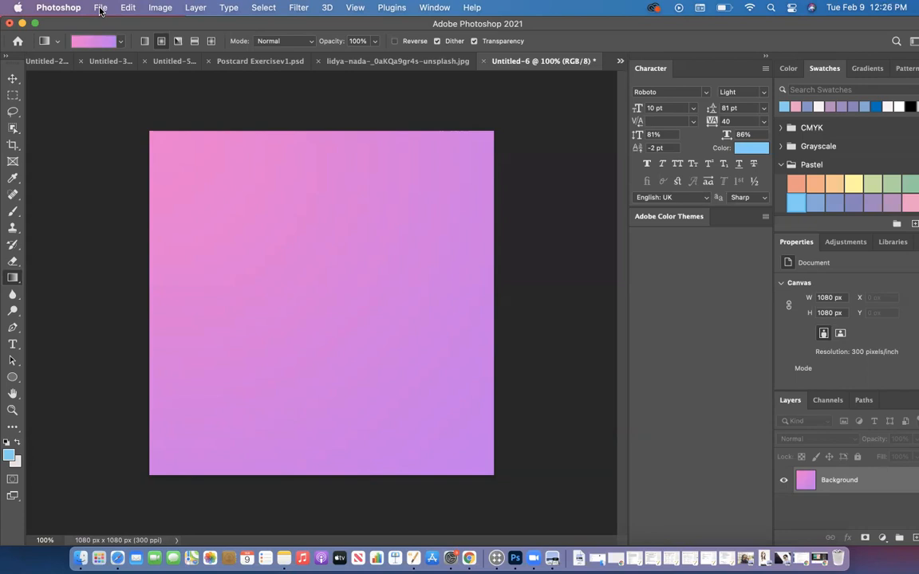
# Step: Create a new document 1080 by 1080 pixels at 300 pixels/inch in RGB Color with a white background
pyautogui.click(101, 9)
pyautogui.click(108, 25)
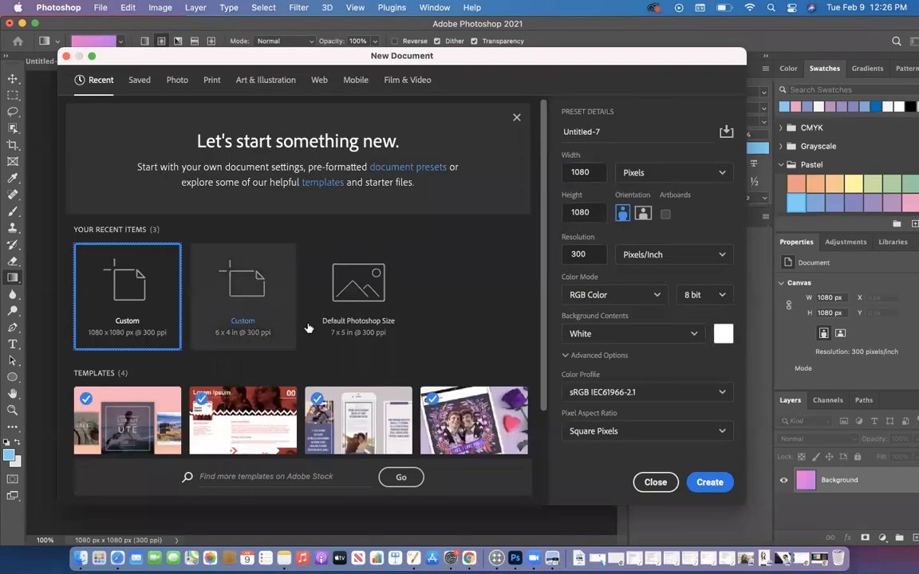
pyautogui.doubleClick(571, 171)
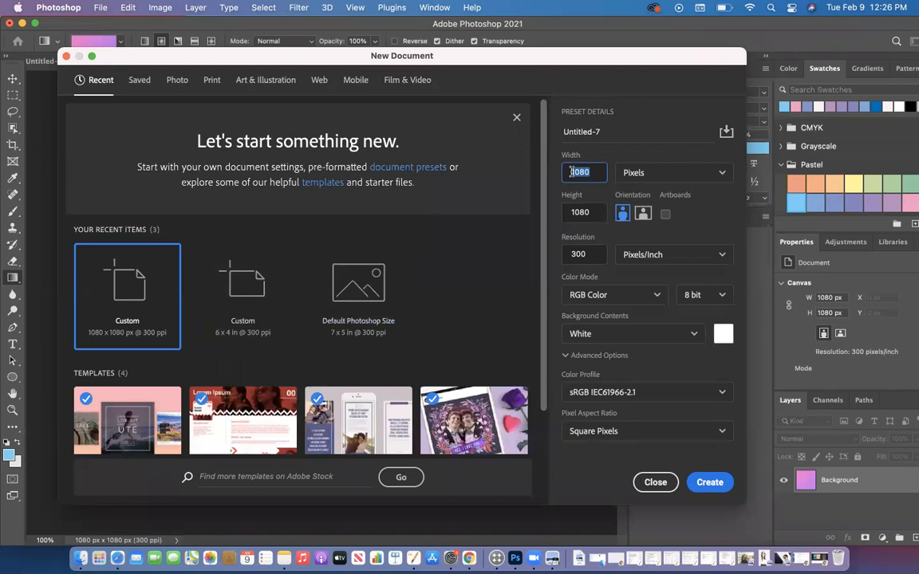
pyautogui.write('1080')
pyautogui.click(719, 173)
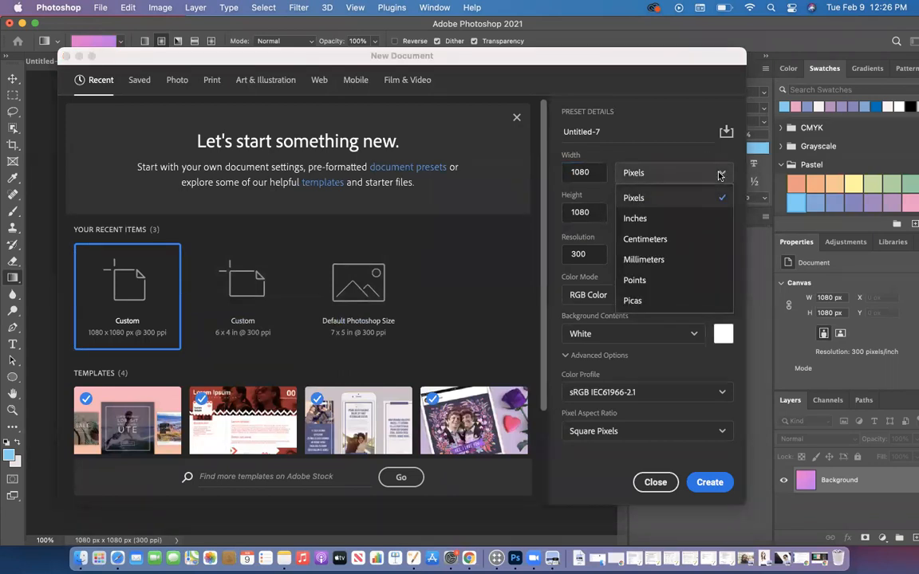
pyautogui.click(721, 175)
pyautogui.click(565, 209)
pyautogui.write('1080')
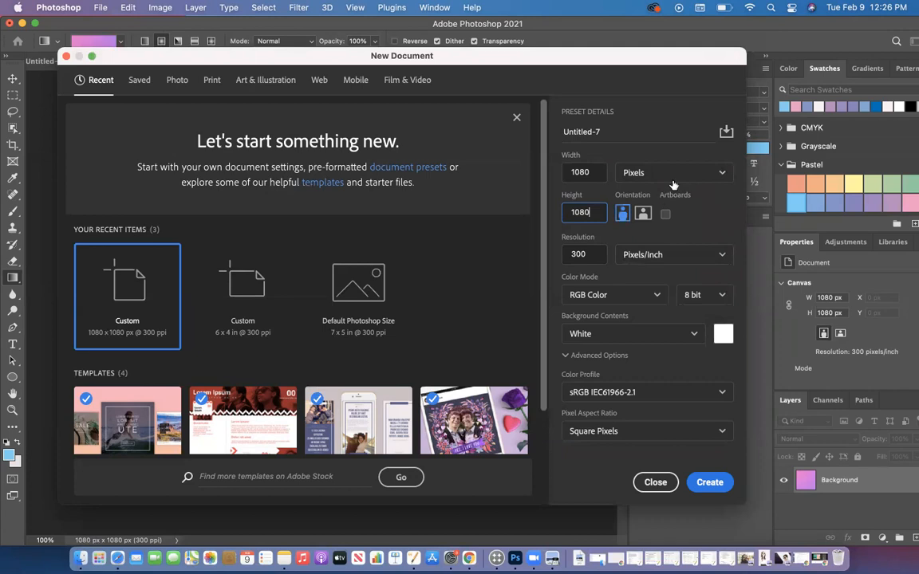
pyautogui.click(706, 484)
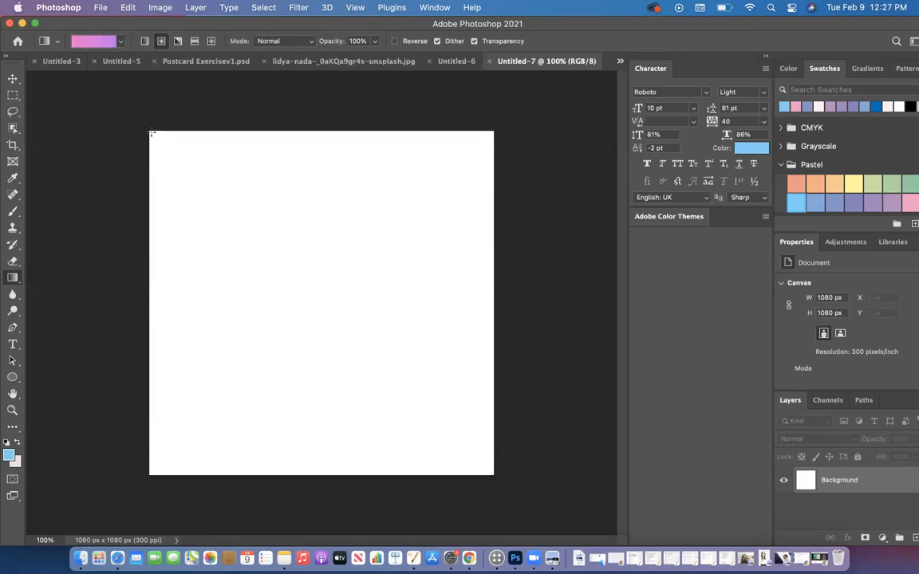
# Step: Fill the canvas with the pink-to-purple radial gradient, starting at the upper-left corner and ending at the lower-right corner
pyautogui.moveTo(151, 134); pyautogui.dragTo(495, 478)
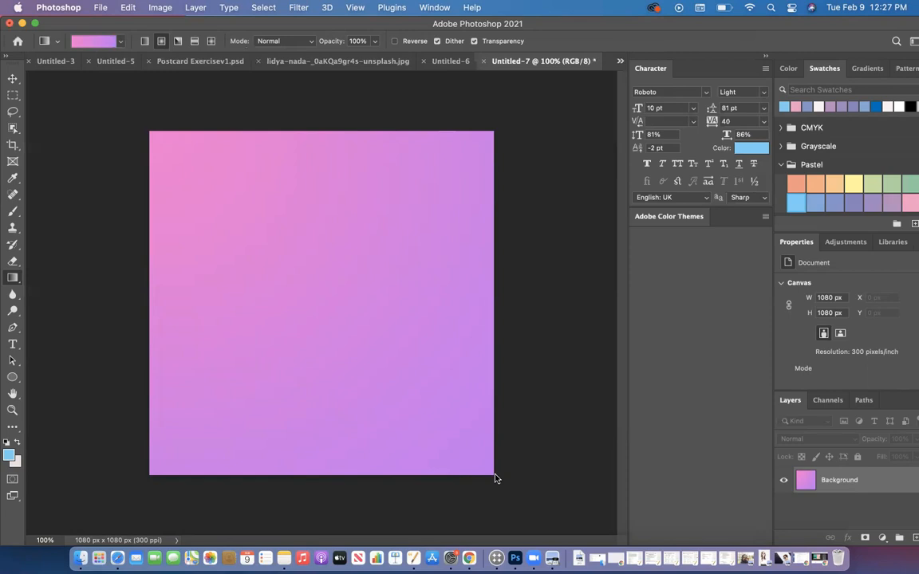
# Step: Choose the pale-pink-to-blue preset from the Blues group and fill the canvas radially from its lower-left to its upper-right corner
pyautogui.click(122, 43)
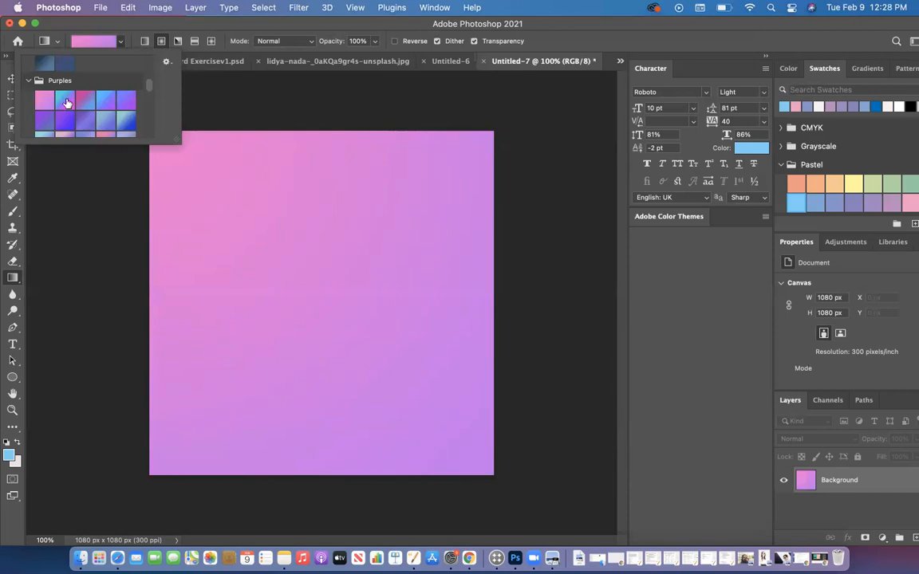
pyautogui.scroll(5, 68, 106)
pyautogui.scroll(-6, 68, 108)
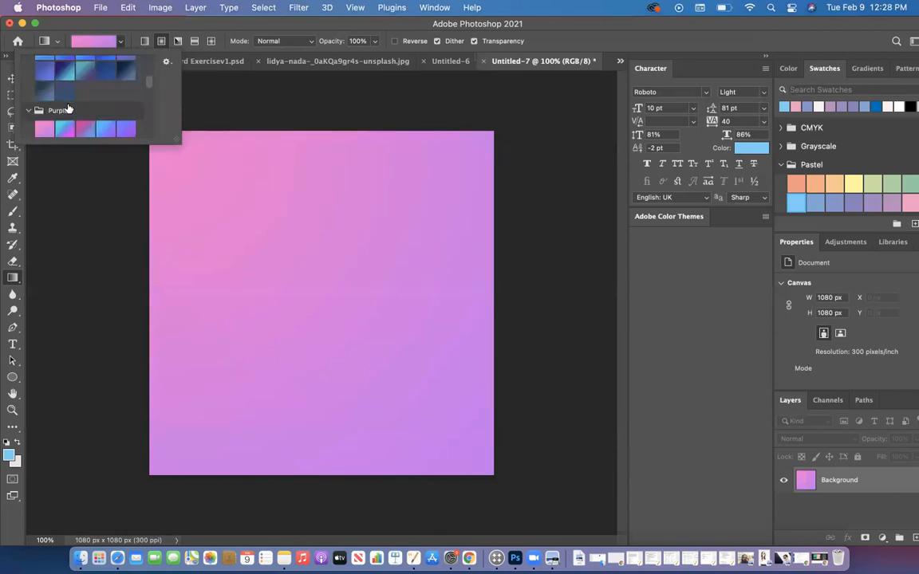
pyautogui.scroll(6, 68, 108)
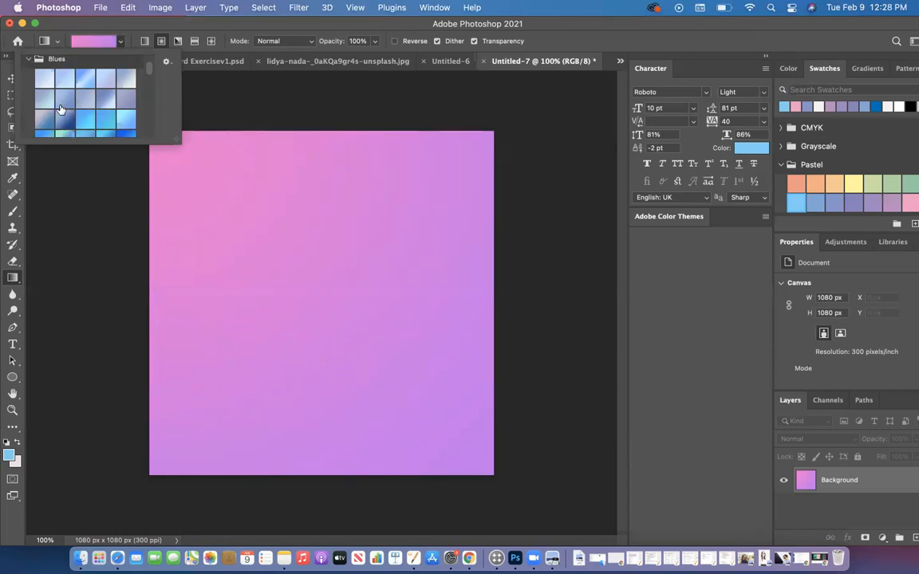
pyautogui.scroll(-1, 54, 120)
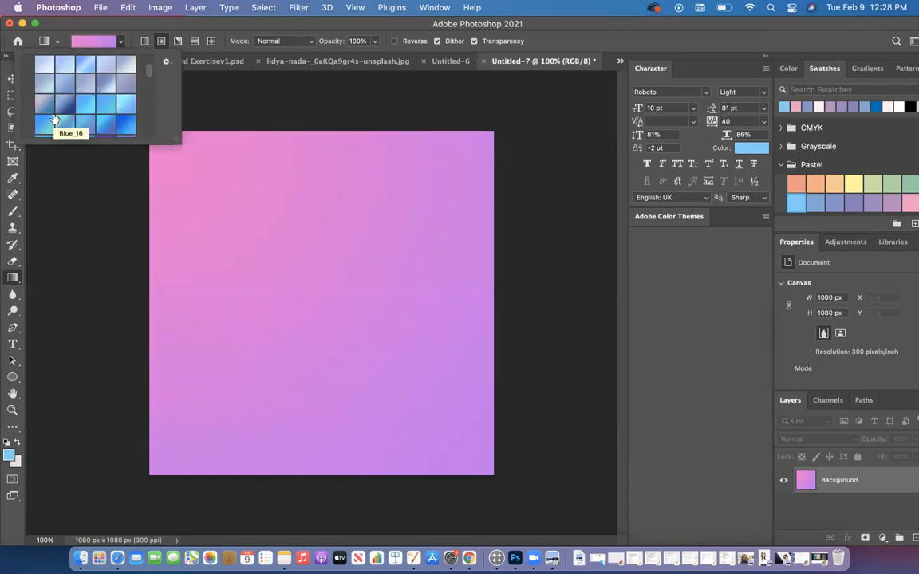
pyautogui.click(46, 99)
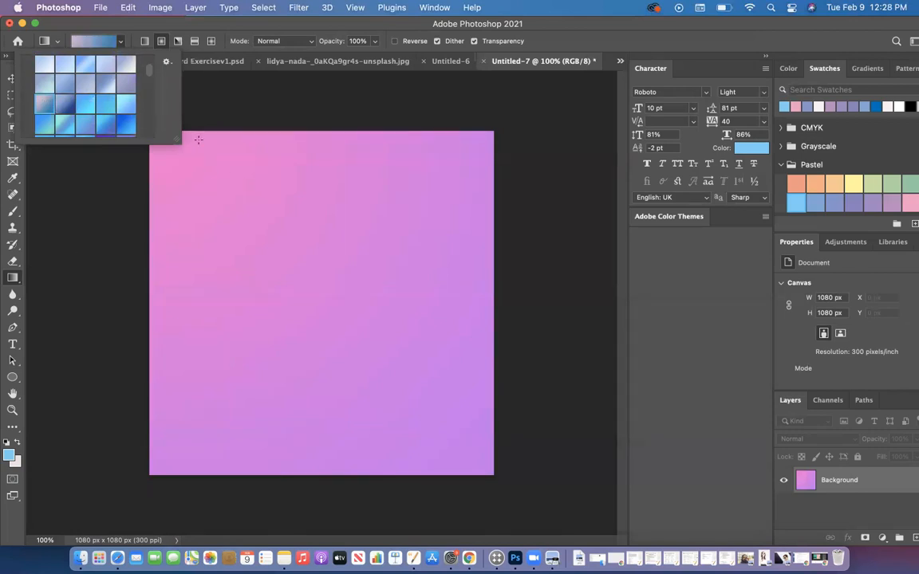
pyautogui.click(150, 471)
pyautogui.moveTo(150, 473); pyautogui.dragTo(493, 132)
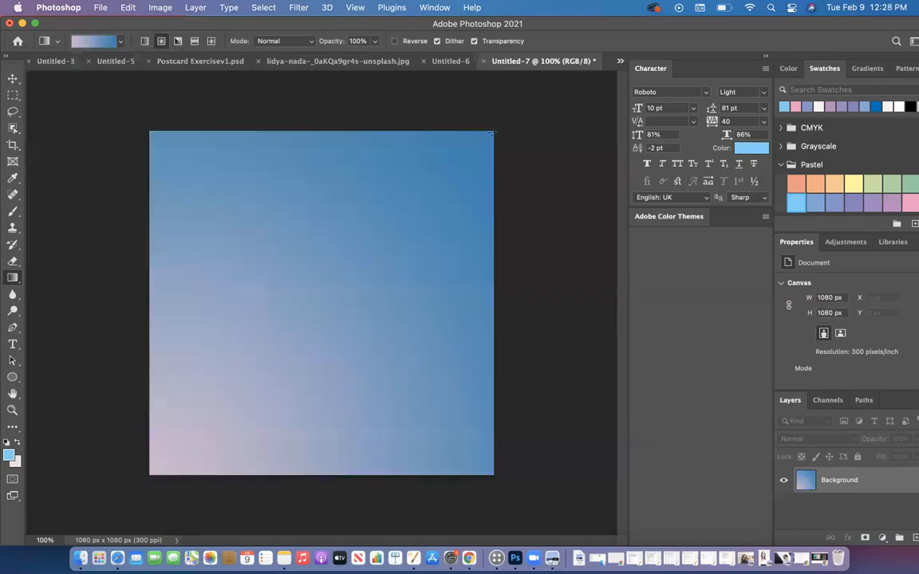
# Step: Fill the canvas with the magenta-to-purple preset Purple_19, running from the upper-left corner towards the lower right
pyautogui.click(118, 45)
pyautogui.scroll(-4, 79, 119)
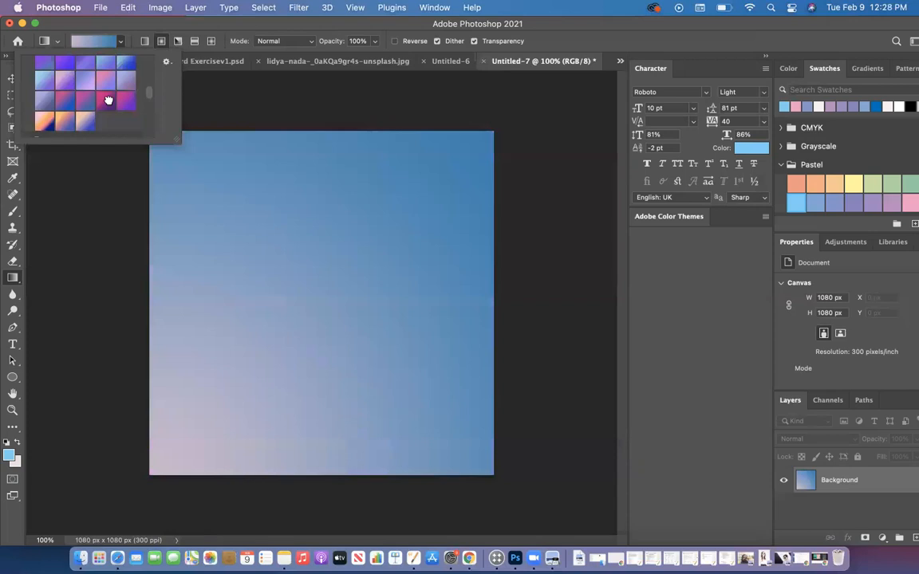
pyautogui.click(106, 100)
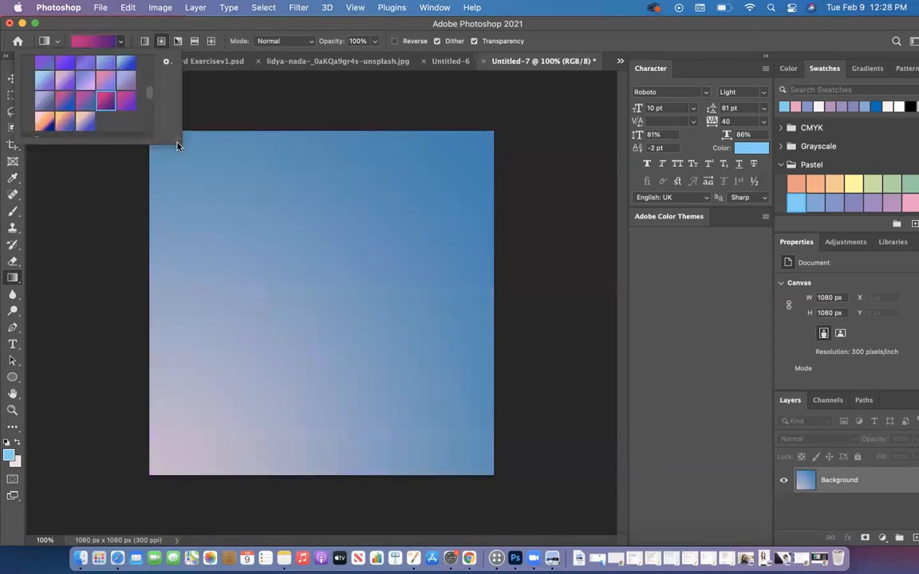
pyautogui.click(176, 153)
pyautogui.moveTo(150, 134); pyautogui.dragTo(492, 394)
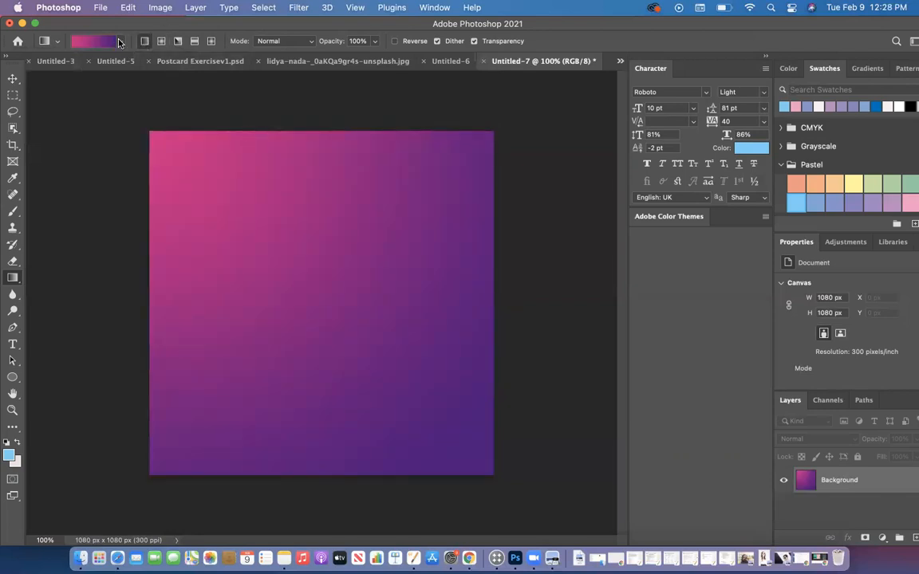
# Step: Browse the available gradient presets, including the Pastels and Iridescent groups
pyautogui.click(92, 41)
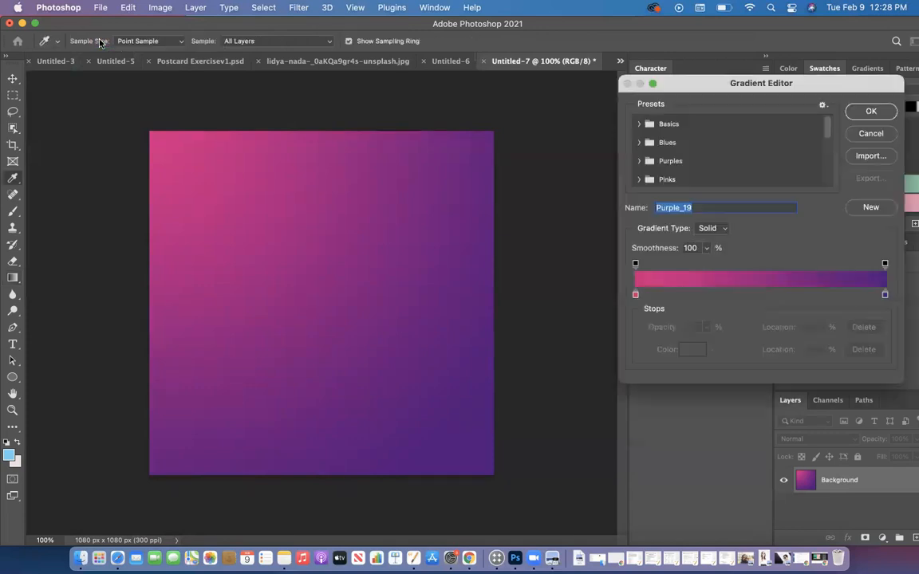
pyautogui.click(877, 135)
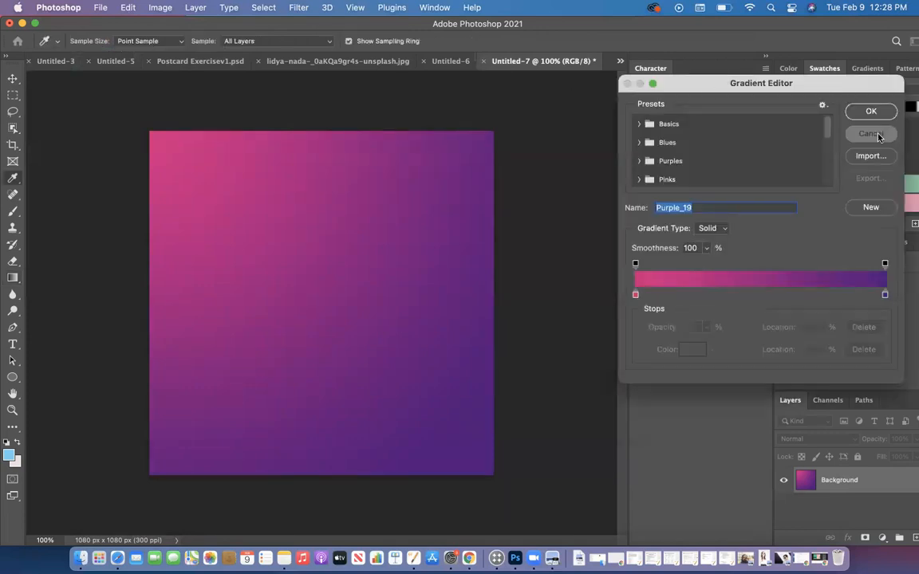
pyautogui.click(121, 41)
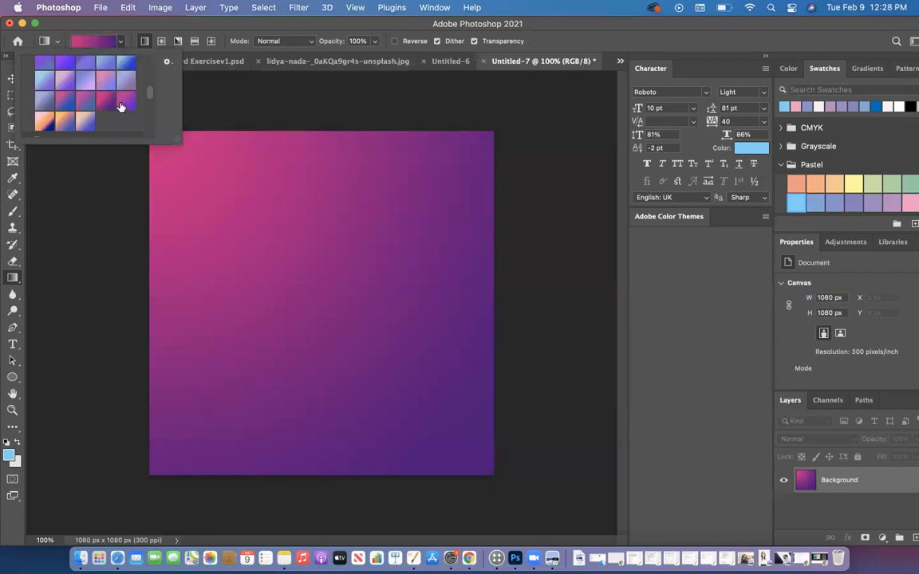
pyautogui.scroll(-5, 124, 107)
pyautogui.click(29, 109)
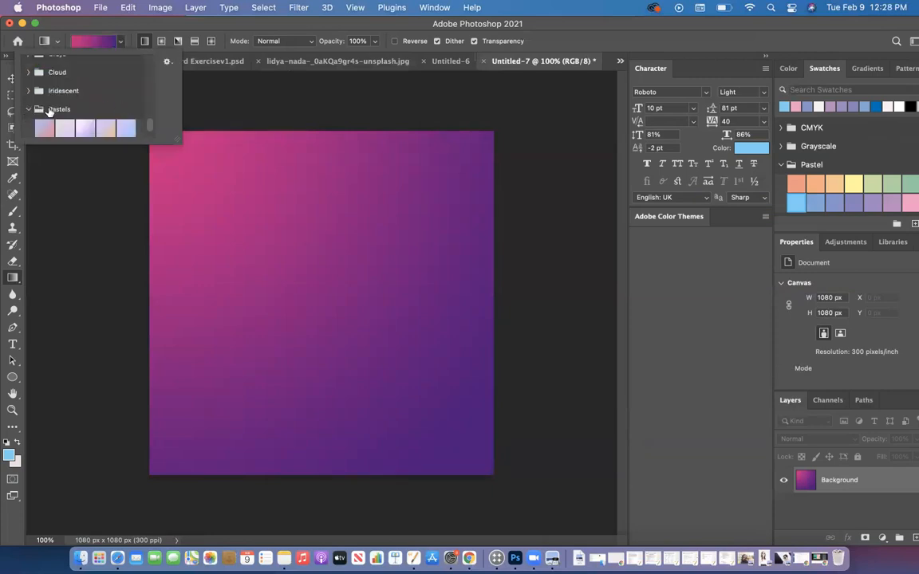
pyautogui.click(28, 61)
pyautogui.scroll(3, 49, 80)
pyautogui.scroll(-1, 50, 80)
pyautogui.click(29, 107)
pyautogui.scroll(-5, 28, 109)
pyautogui.scroll(-1, 24, 112)
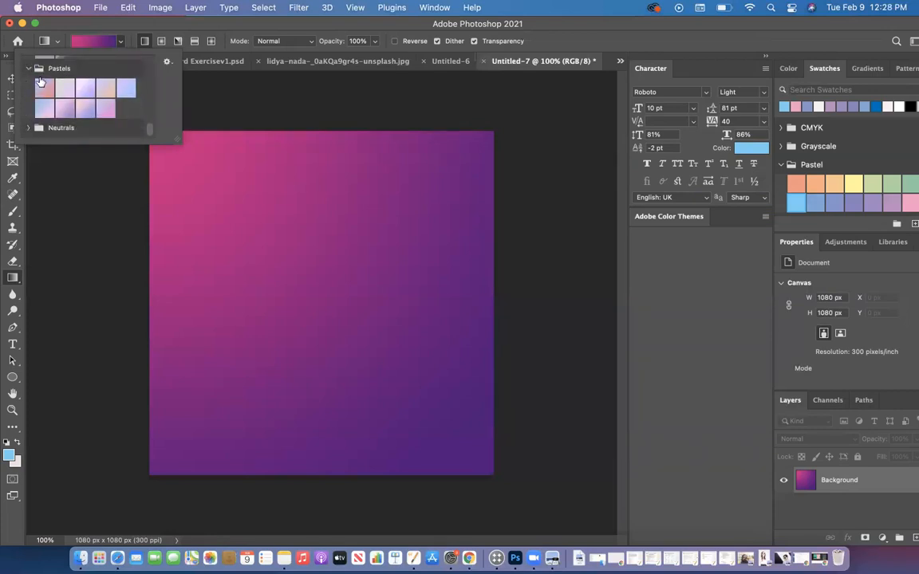
pyautogui.click(48, 126)
pyautogui.scroll(1, 48, 124)
pyautogui.scroll(5, 62, 118)
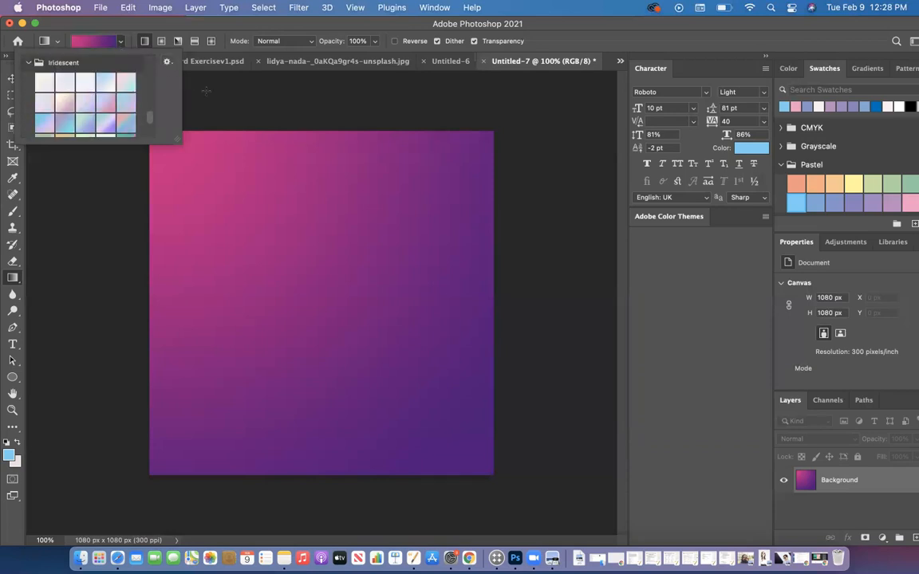
pyautogui.click(204, 90)
# Step: Choose the turquoise-to-magenta preset from the Purples group and fill the canvas linearly from its lower-left to its upper-right corner
pyautogui.click(118, 41)
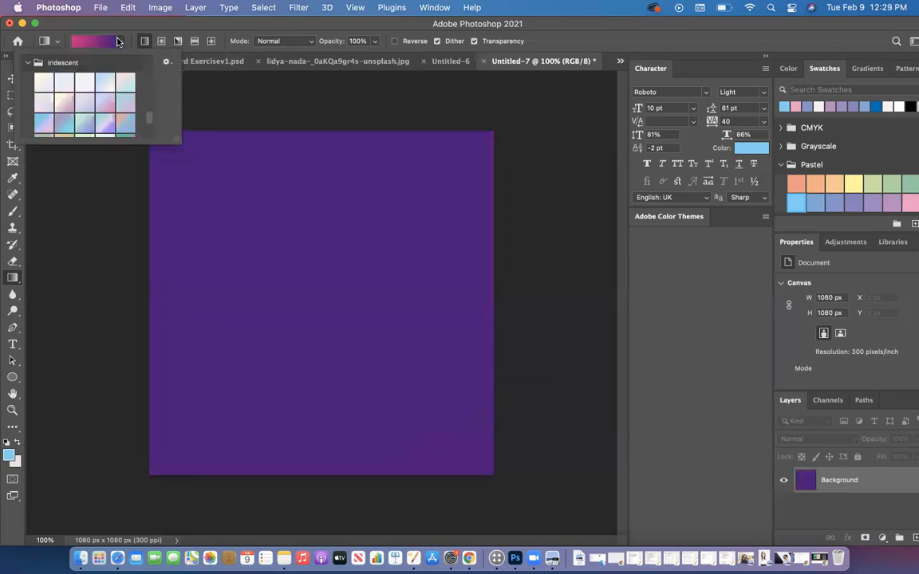
pyautogui.scroll(-5, 90, 87)
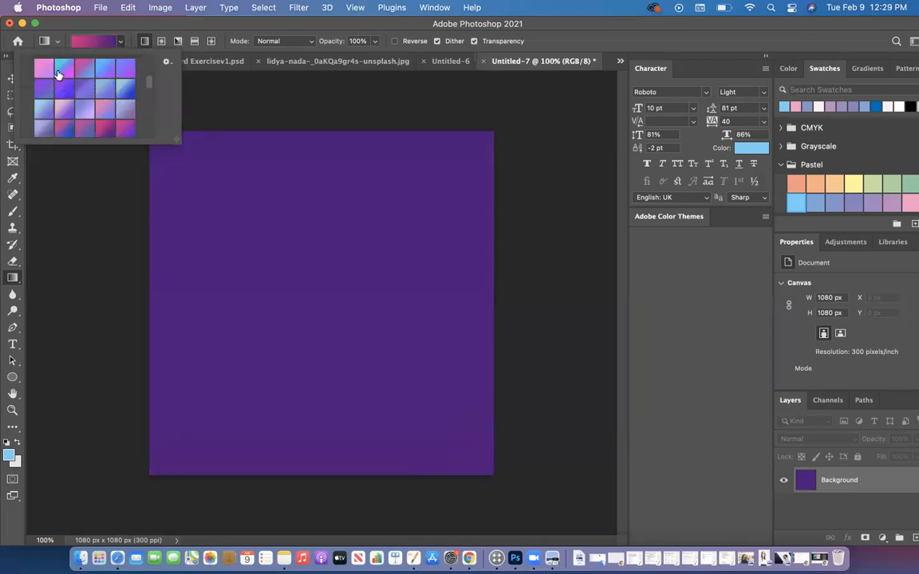
pyautogui.click(60, 65)
pyautogui.moveTo(152, 470); pyautogui.dragTo(488, 131)
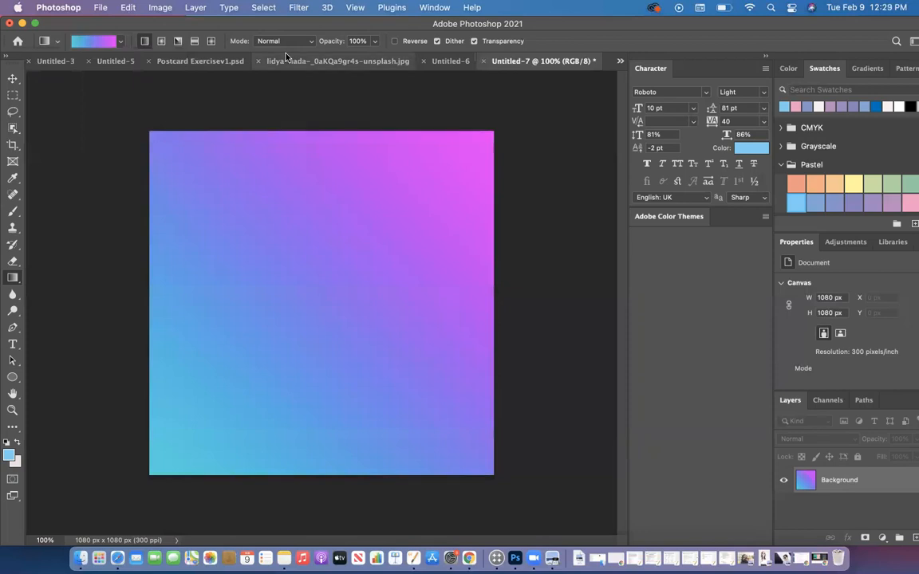
# Step: Redraw the turquoise-to-magenta gradient as radial, first from the upper-left corner and again from the lower-left to the upper-right corner
pyautogui.click(162, 43)
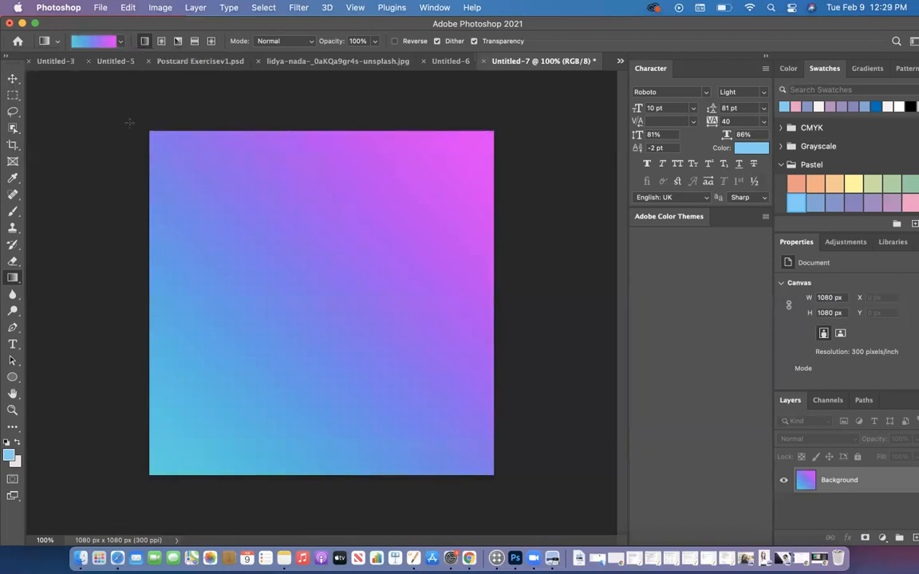
pyautogui.click(160, 42)
pyautogui.moveTo(150, 133); pyautogui.dragTo(454, 422)
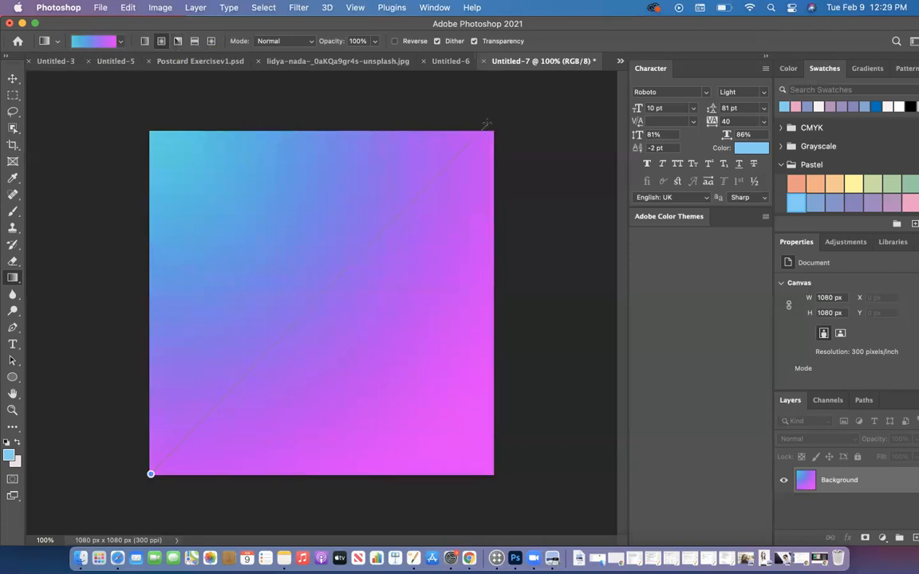
pyautogui.moveTo(152, 474); pyautogui.dragTo(493, 135)
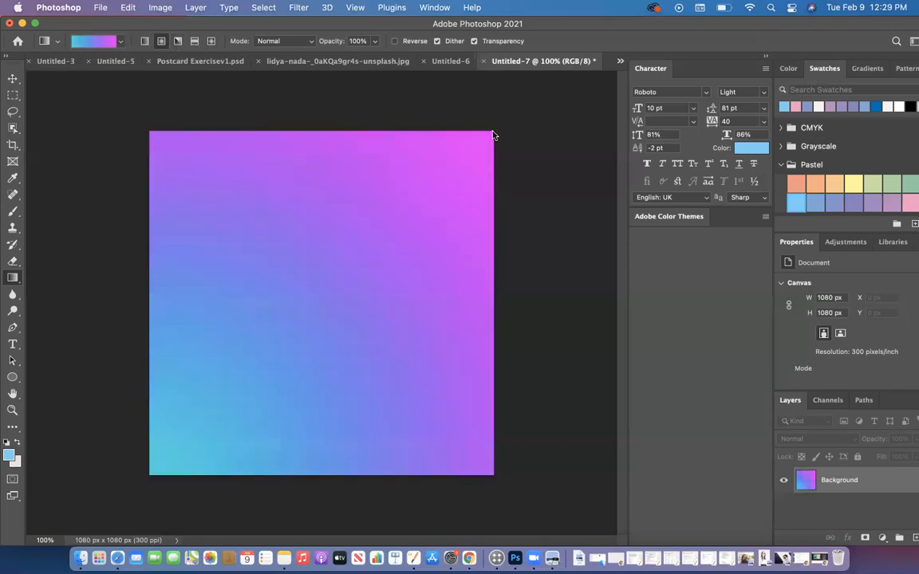
# Step: Redraw the gradient from the lower-left to the upper-right corner, once as a reflected gradient and once as a diamond gradient
pyautogui.click(195, 43)
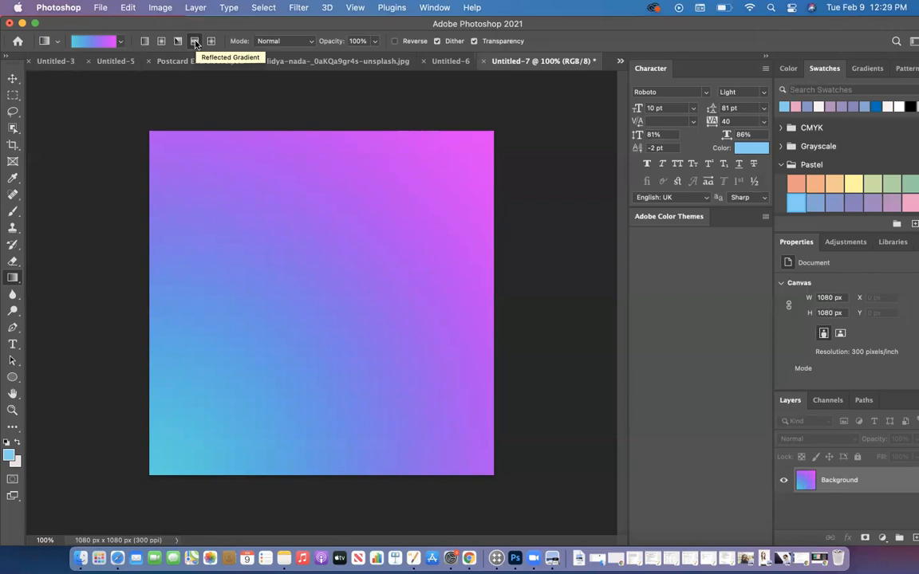
pyautogui.moveTo(151, 472); pyautogui.dragTo(495, 133)
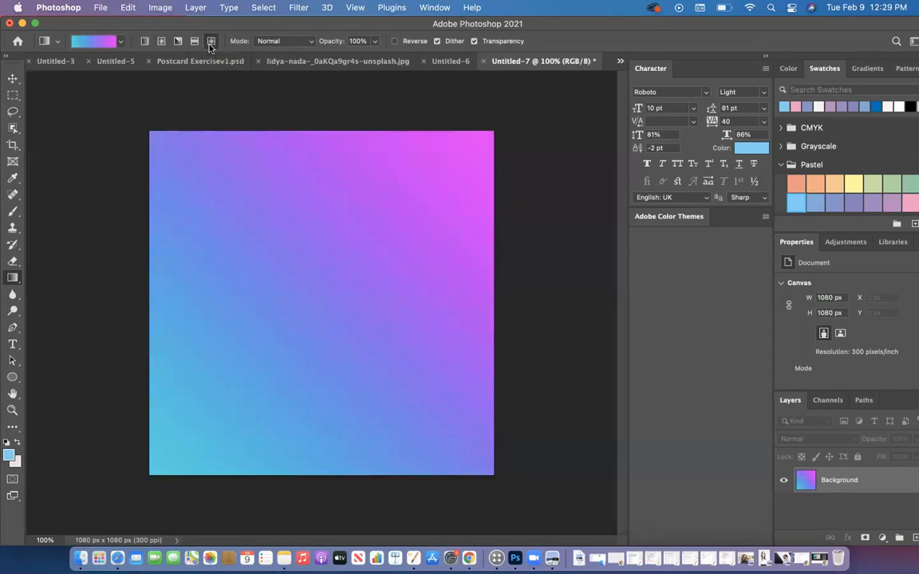
pyautogui.moveTo(152, 470); pyautogui.dragTo(483, 128)
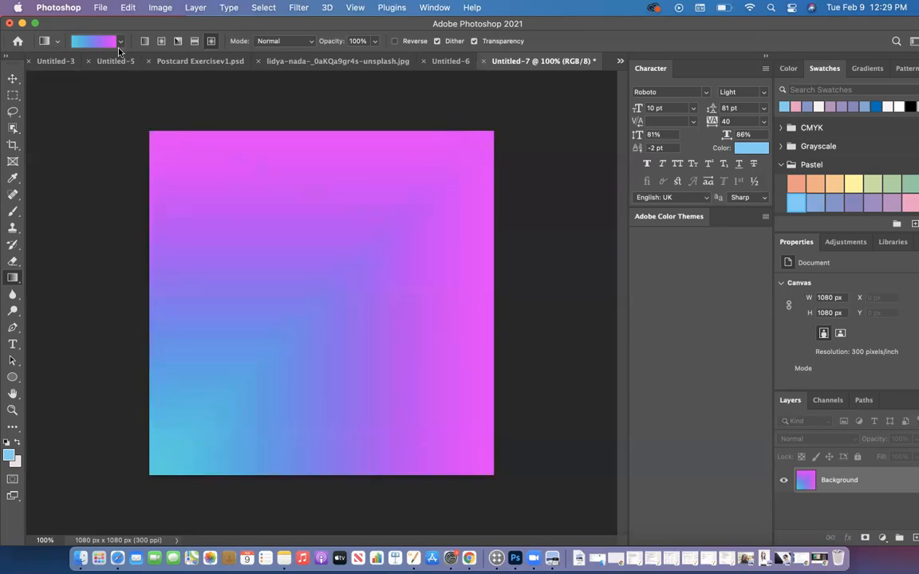
# Step: Fill the canvas with an angle gradient using the pale-pink-to-blue Blues preset, from the lower-left to the upper-right corner
pyautogui.click(175, 41)
pyautogui.click(120, 42)
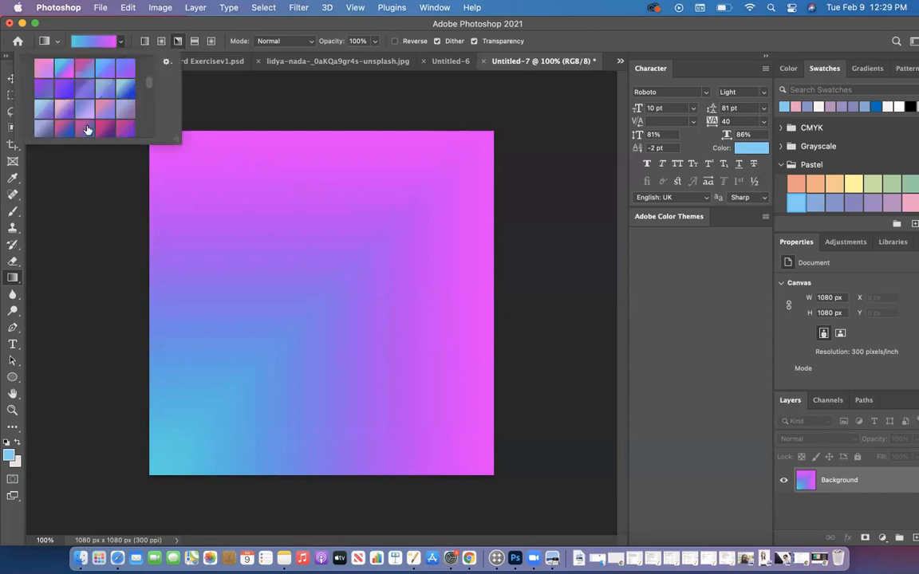
pyautogui.scroll(-2, 86, 123)
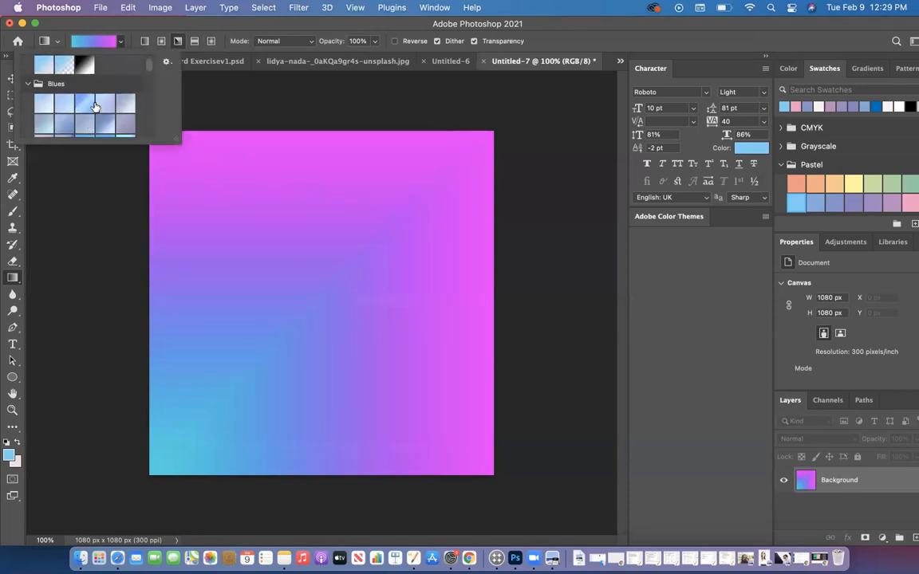
pyautogui.scroll(-2, 95, 107)
pyautogui.scroll(3, 94, 107)
pyautogui.click(40, 118)
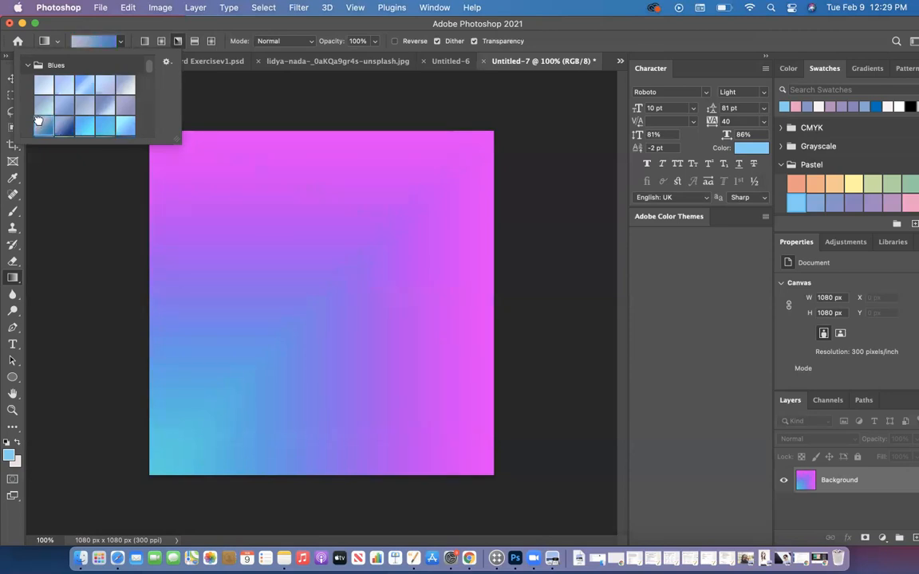
pyautogui.click(151, 470)
pyautogui.moveTo(152, 471); pyautogui.dragTo(492, 130)
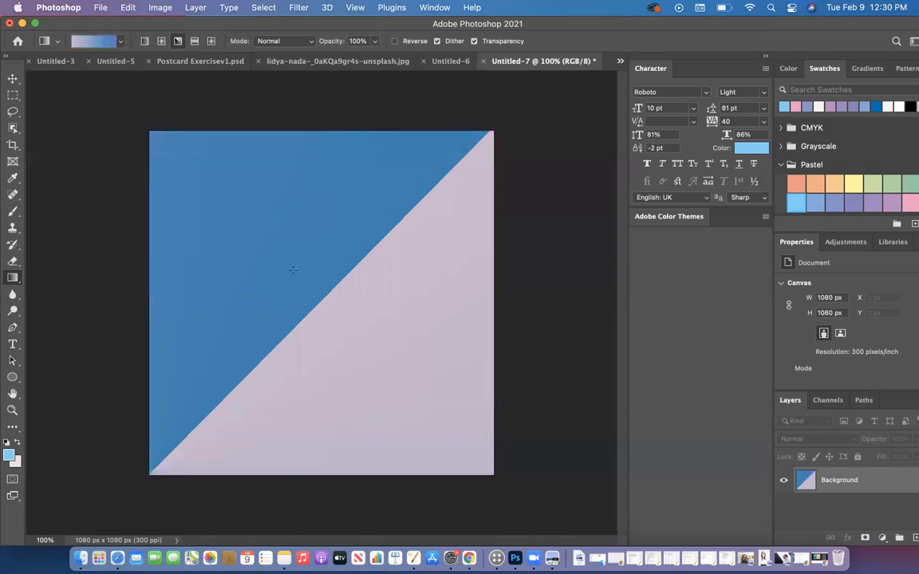
# Step: Choose the light-blue-to-transparent gradient preset from the Basics group
pyautogui.click(120, 40)
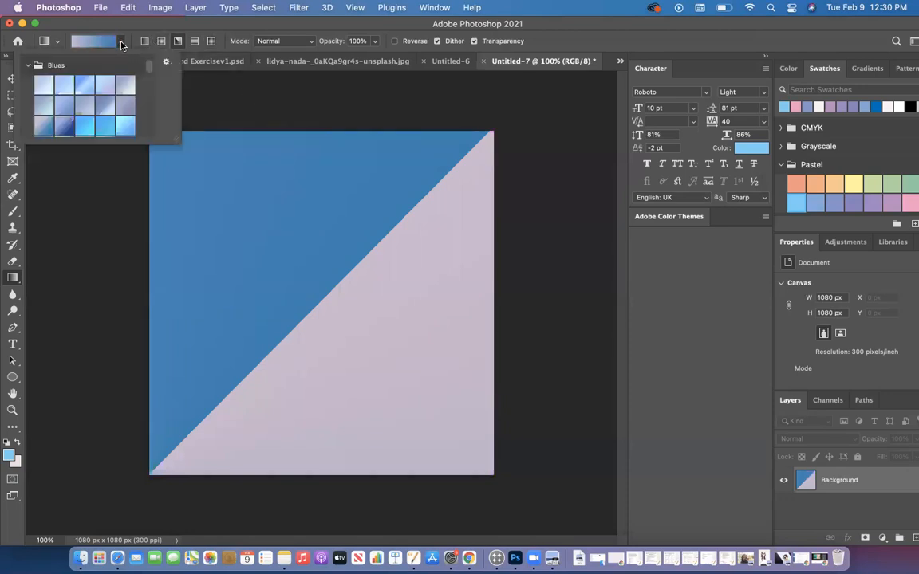
pyautogui.scroll(3, 99, 128)
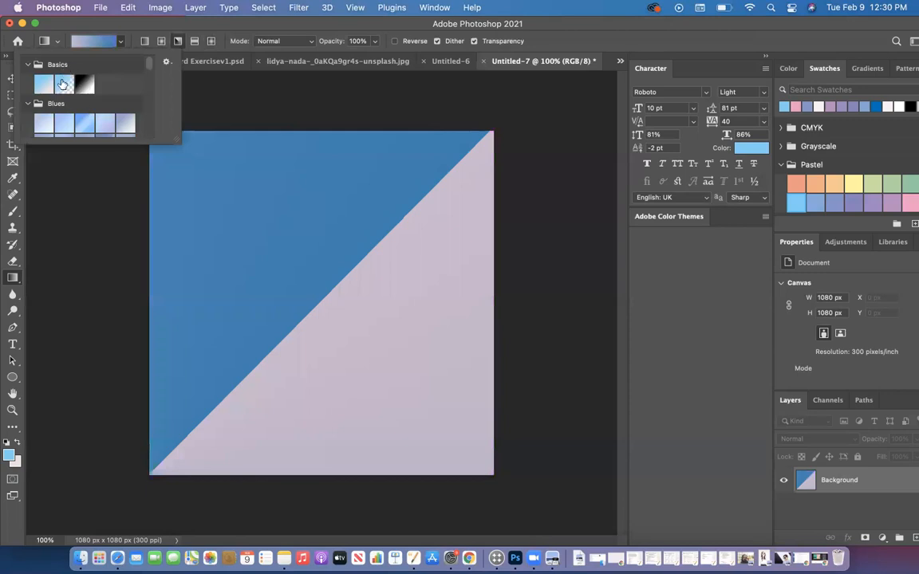
pyautogui.click(65, 84)
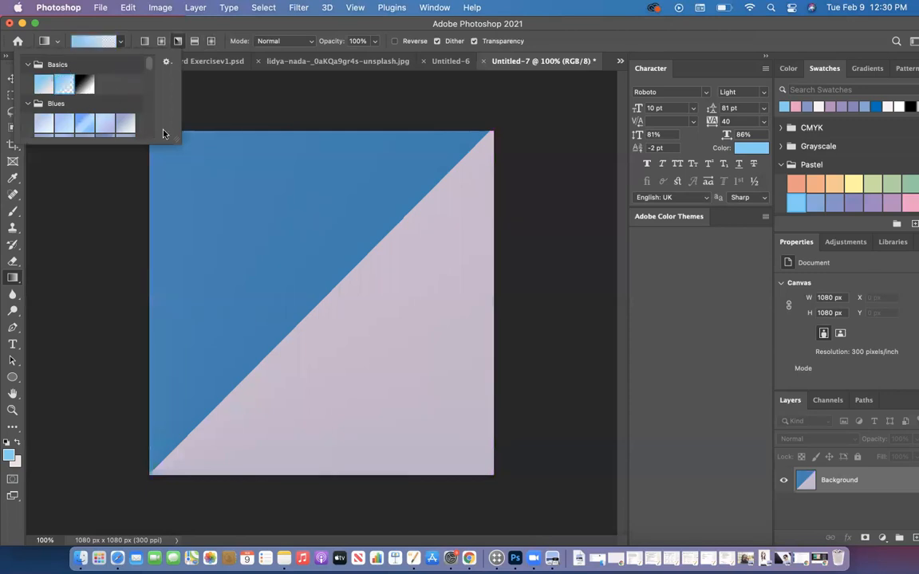